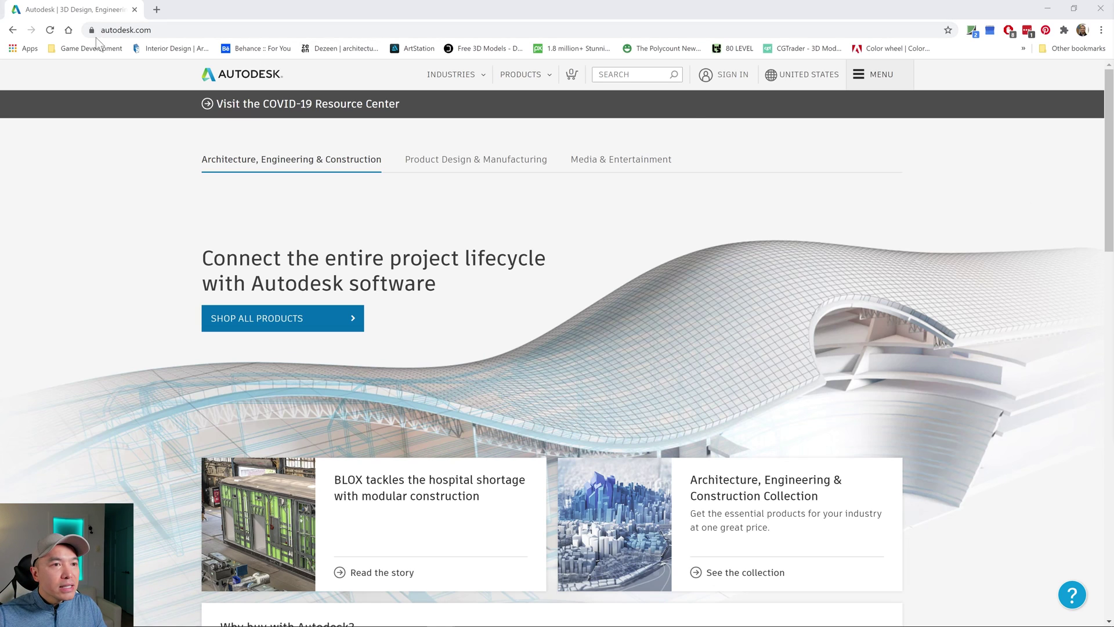
Step: Open Maya's pricing options: $205 monthly, $1,620 per year and $4,375 for three years
{"action": "left_click", "coordinate": [549, 76]}
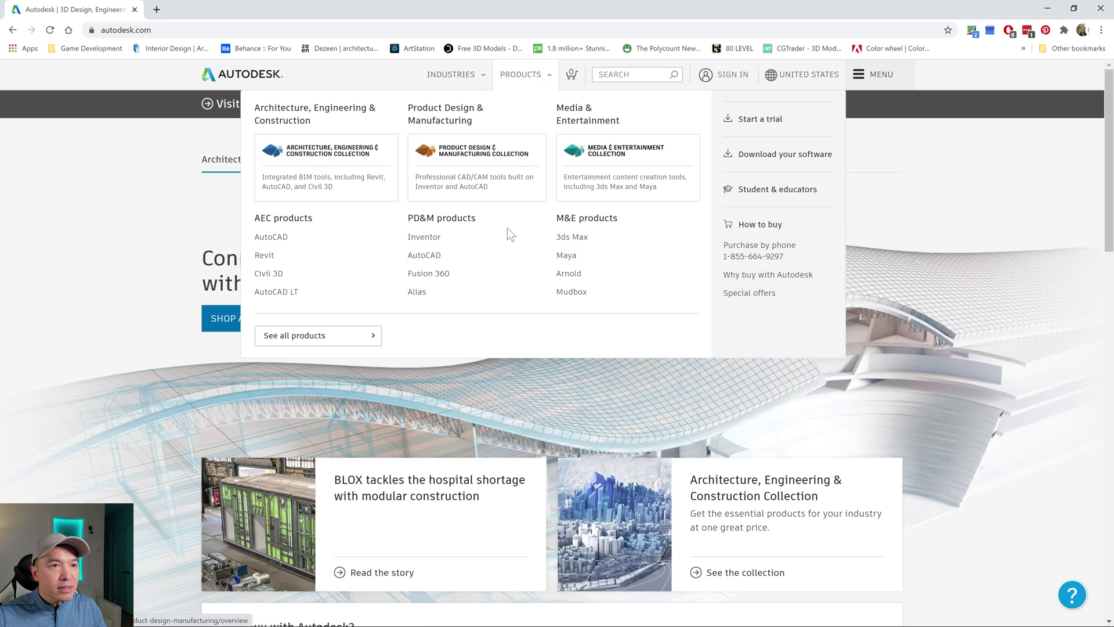
{"action": "left_click", "coordinate": [566, 256]}
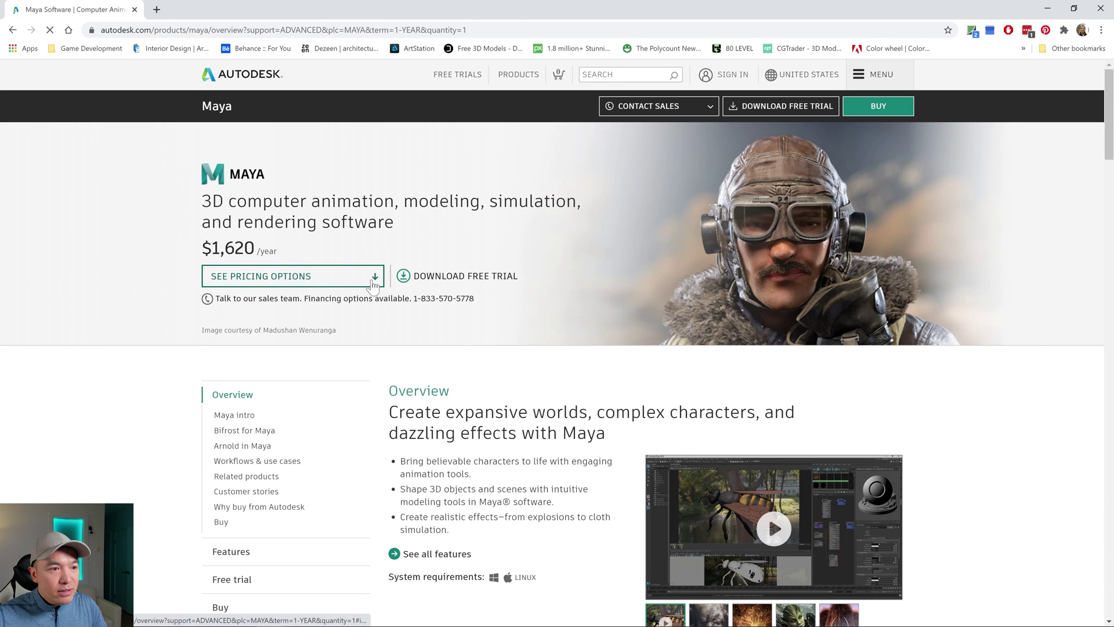
{"action": "left_click", "coordinate": [274, 276]}
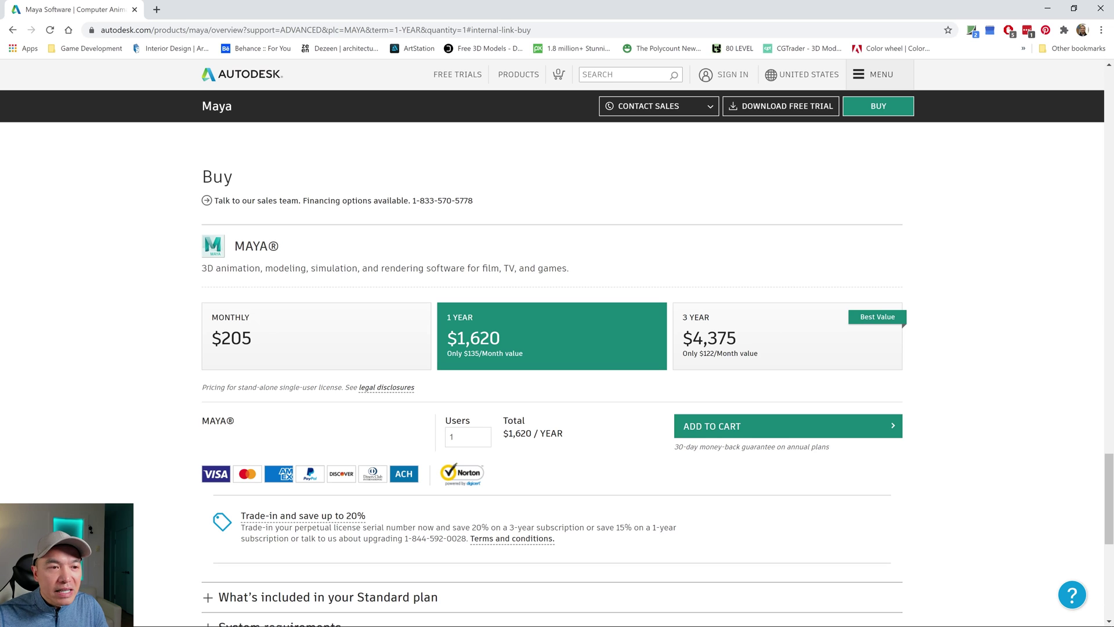
Step: Put the Maya page beside a second browser window and load autodesk.com there
{"action": "left_click", "coordinate": [1074, 8]}
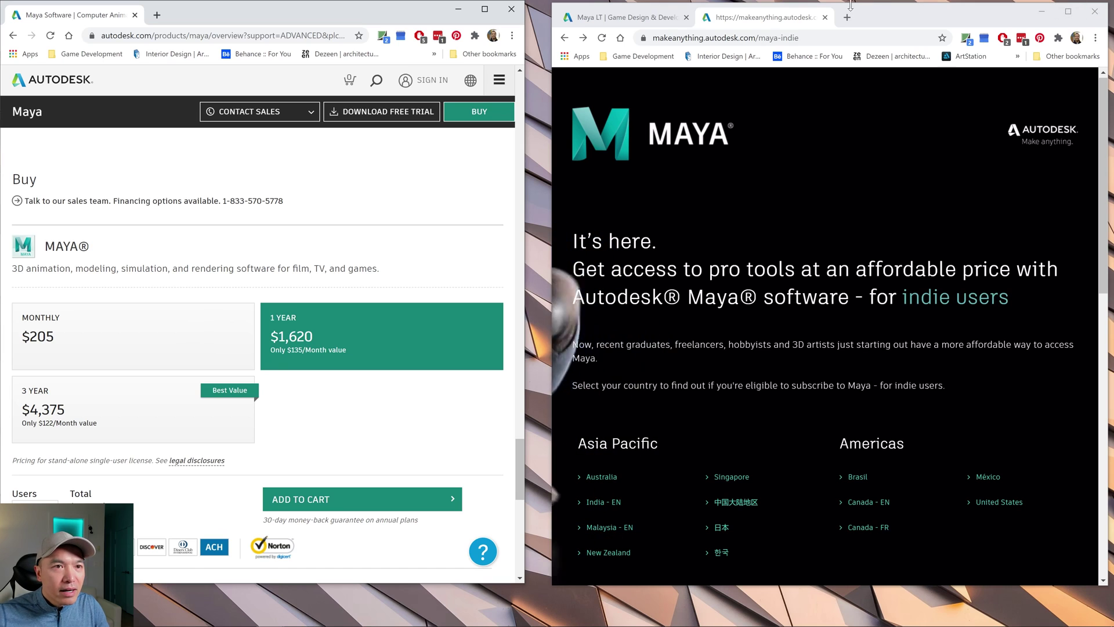
{"action": "left_click", "coordinate": [622, 20]}
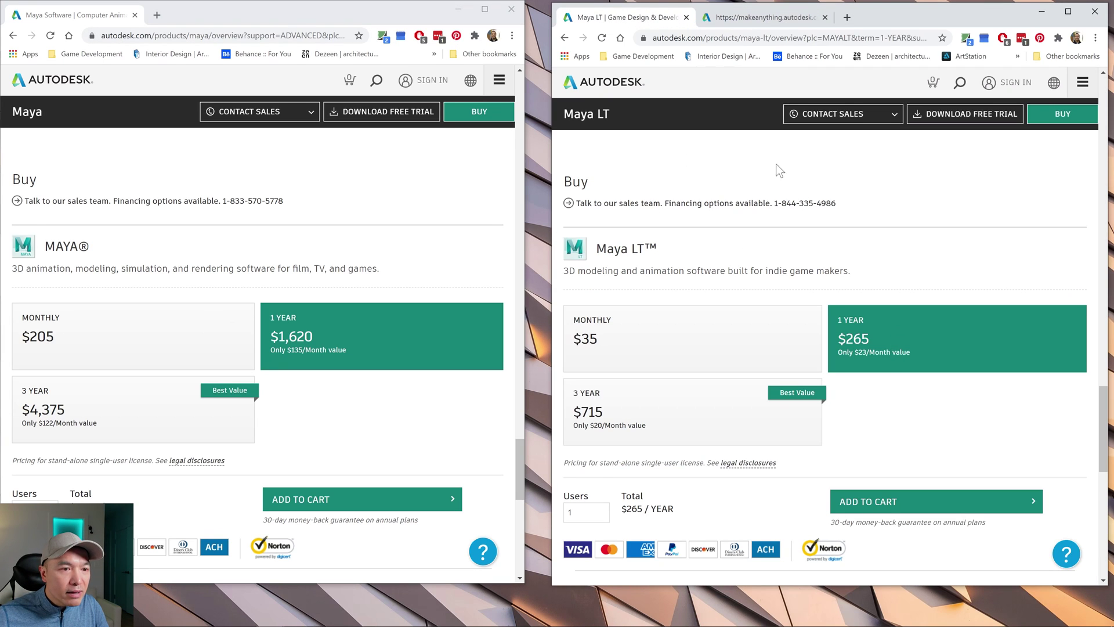
{"action": "left_click", "coordinate": [683, 36]}
{"action": "type", "text": "autodesk.com"}
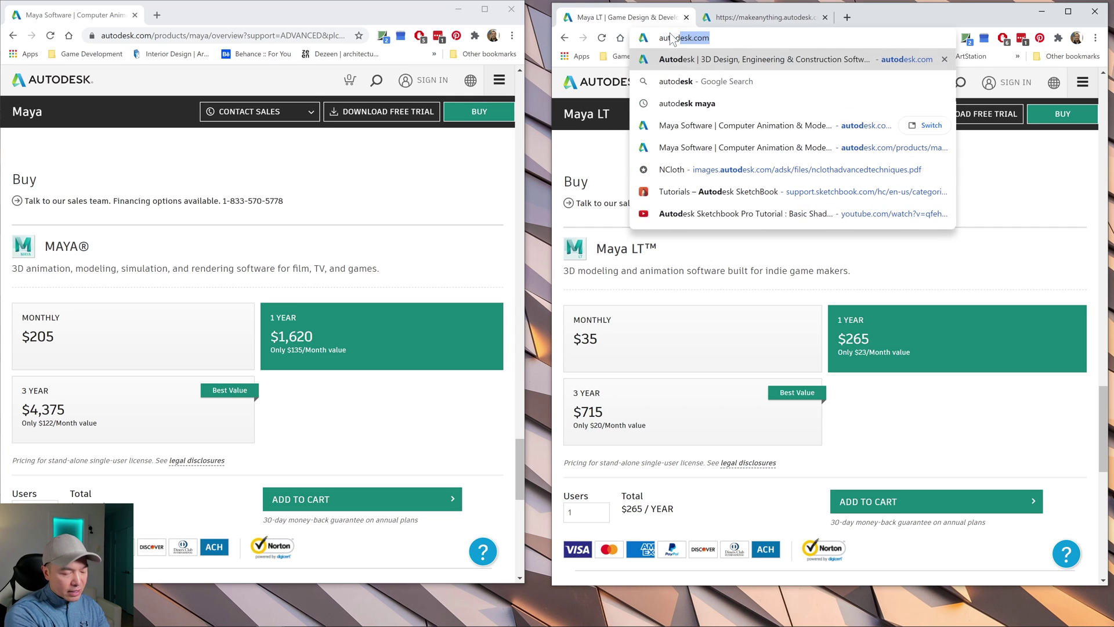
{"action": "key", "text": "Return"}
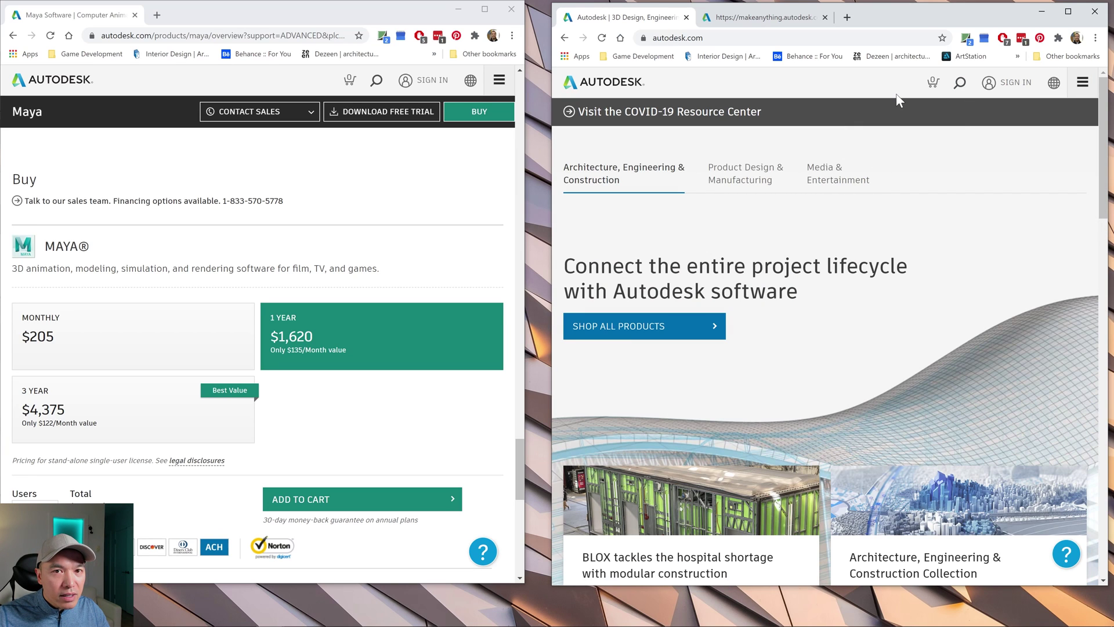
Step: From Shop All Products, open the Maya LT page ($265 per year) full screen
{"action": "left_click", "coordinate": [717, 332]}
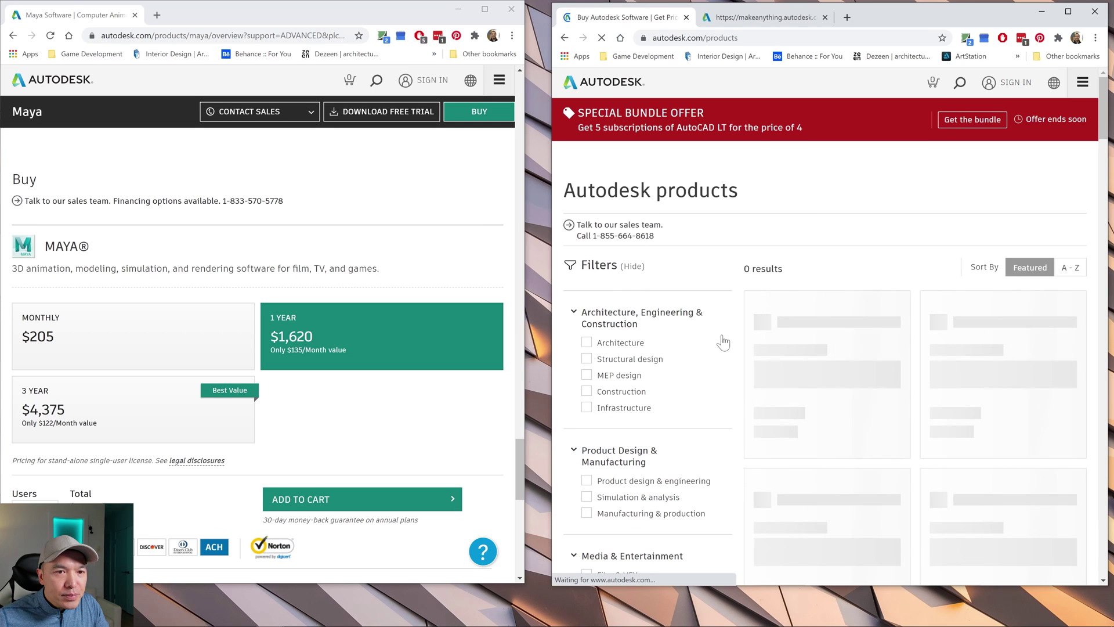
{"action": "scroll", "coordinate": [930, 289], "scroll_direction": "down", "scroll_amount": 4}
{"action": "scroll", "coordinate": [930, 289], "scroll_direction": "down", "scroll_amount": 15}
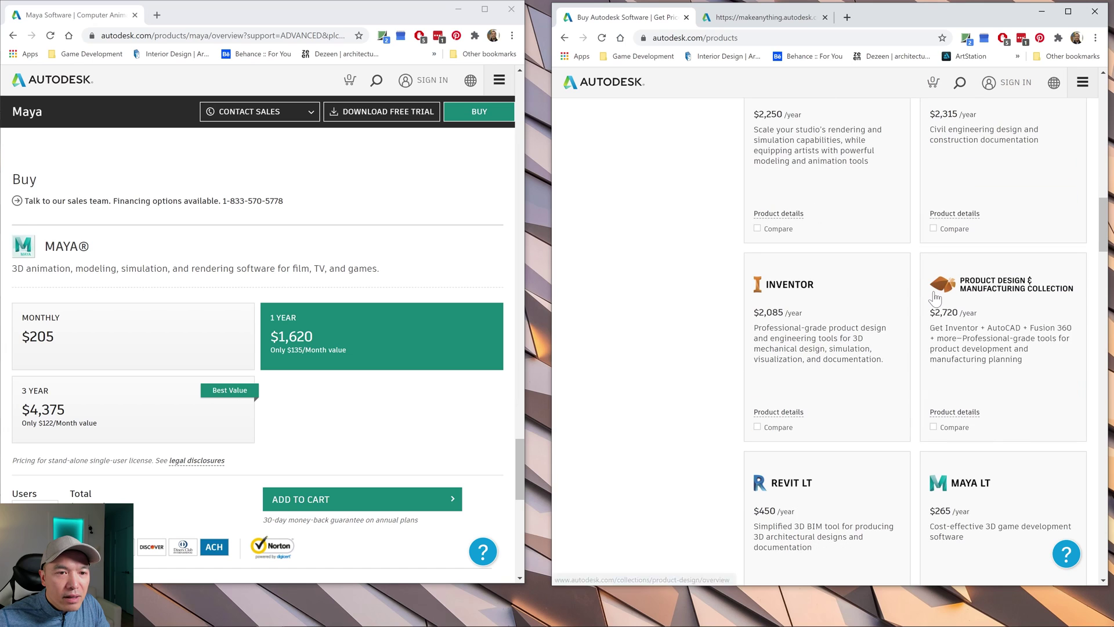
{"action": "left_click", "coordinate": [957, 488]}
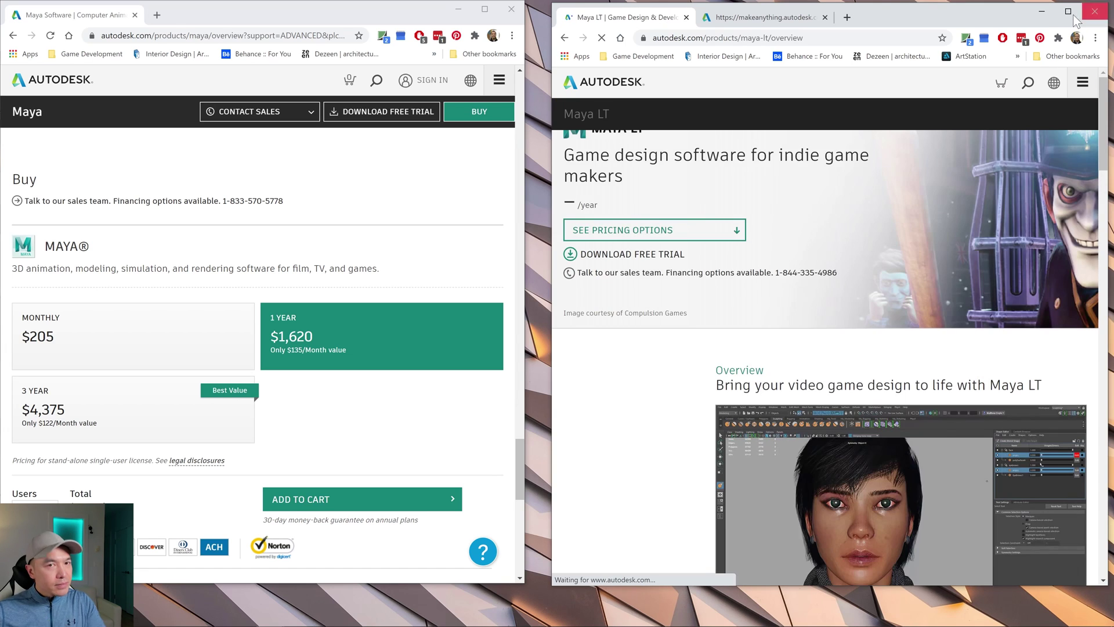
{"action": "left_click", "coordinate": [1072, 16]}
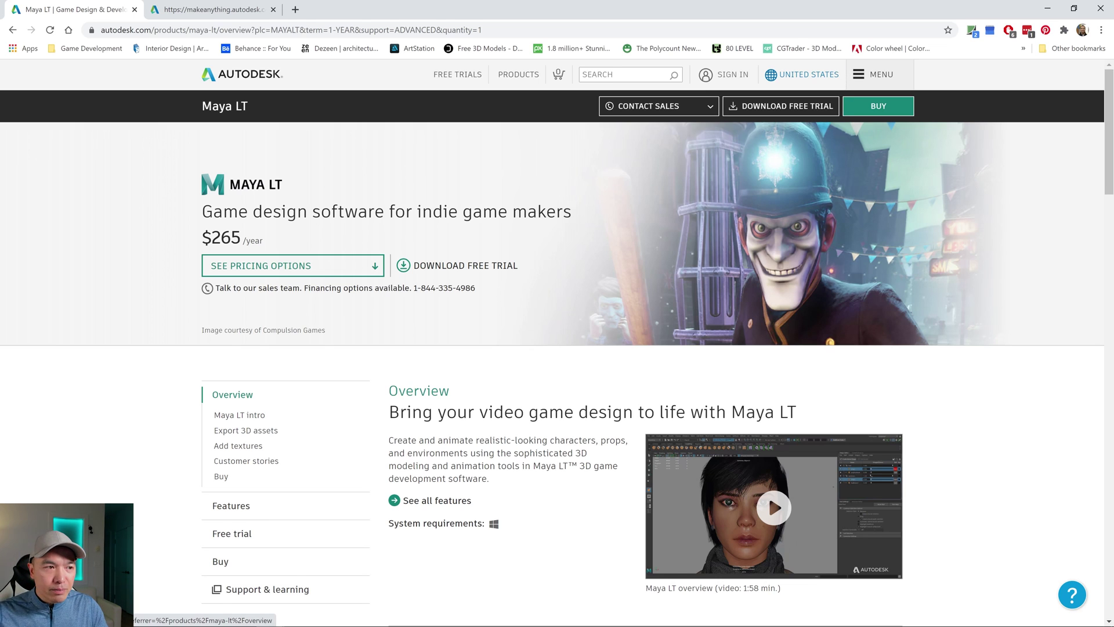
Step: Set Maya LT beside Maya and show its prices: $35 monthly, $265 yearly, $715 three years
{"action": "left_click", "coordinate": [1073, 8]}
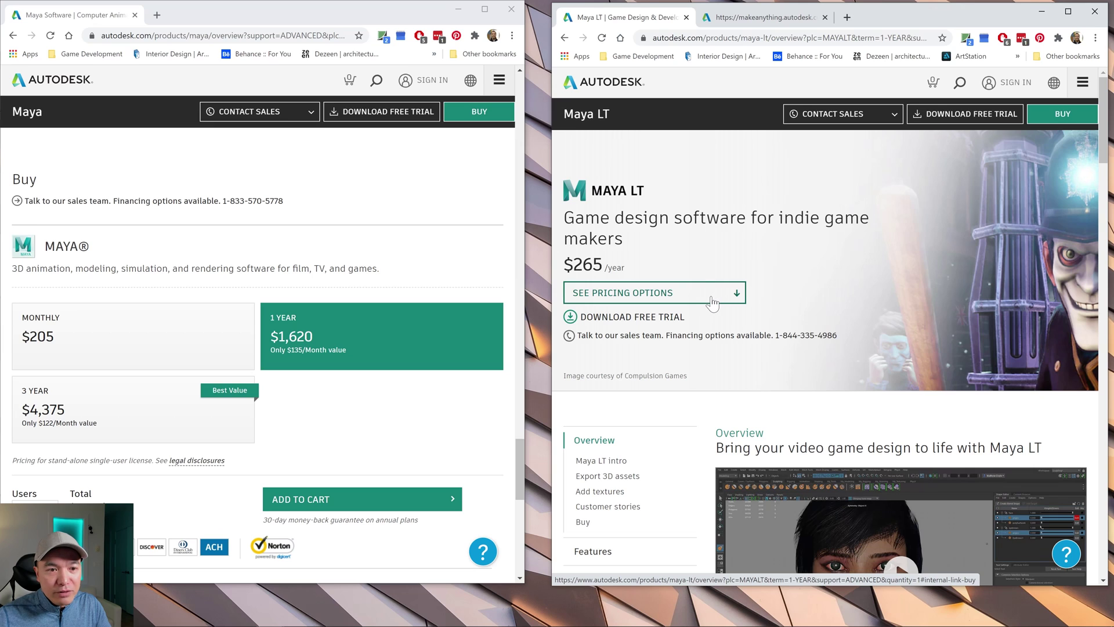
{"action": "left_click", "coordinate": [743, 323]}
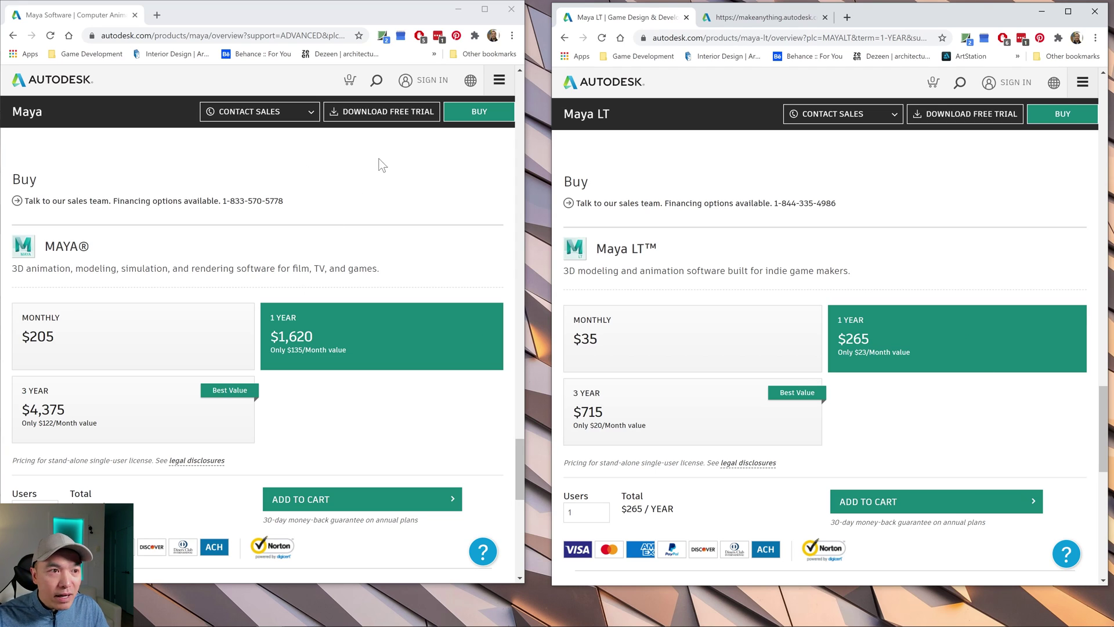
Step: Open the United States Maya Indie eligibility requirements, including creative revenue under USD $100,000
{"action": "left_click", "coordinate": [753, 17]}
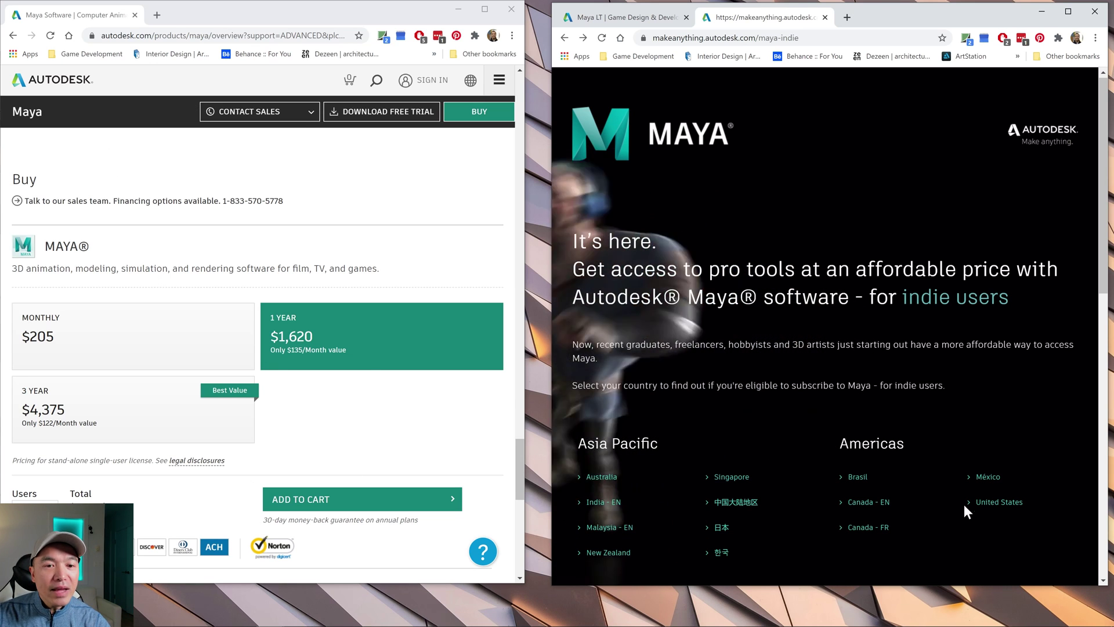
{"action": "mouse_move", "coordinate": [942, 407]}
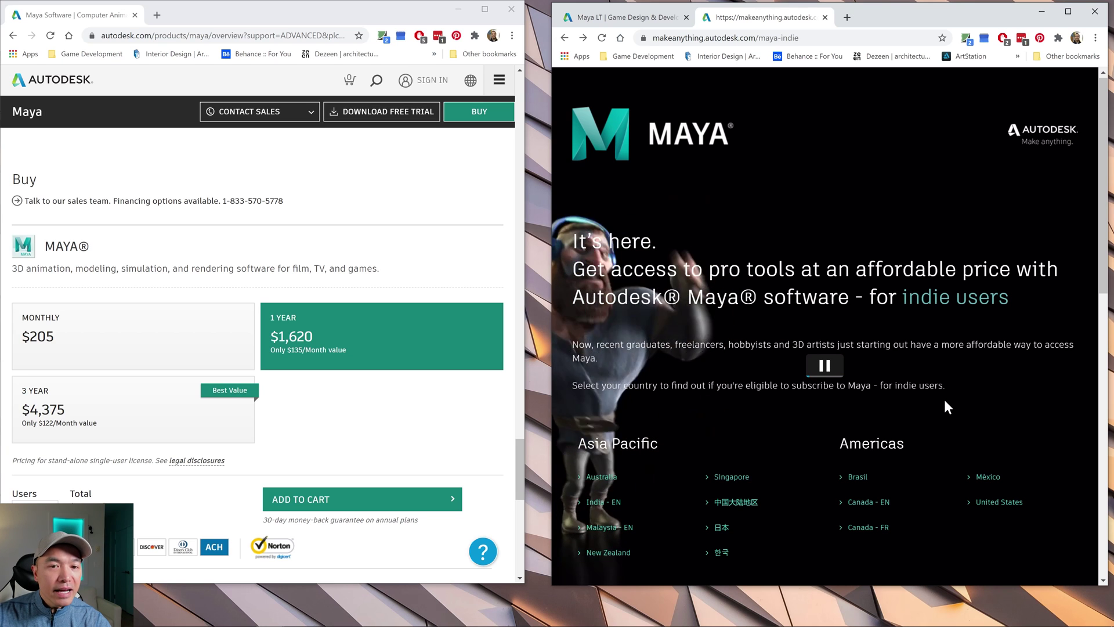
{"action": "scroll", "coordinate": [945, 405], "scroll_direction": "down", "scroll_amount": 1}
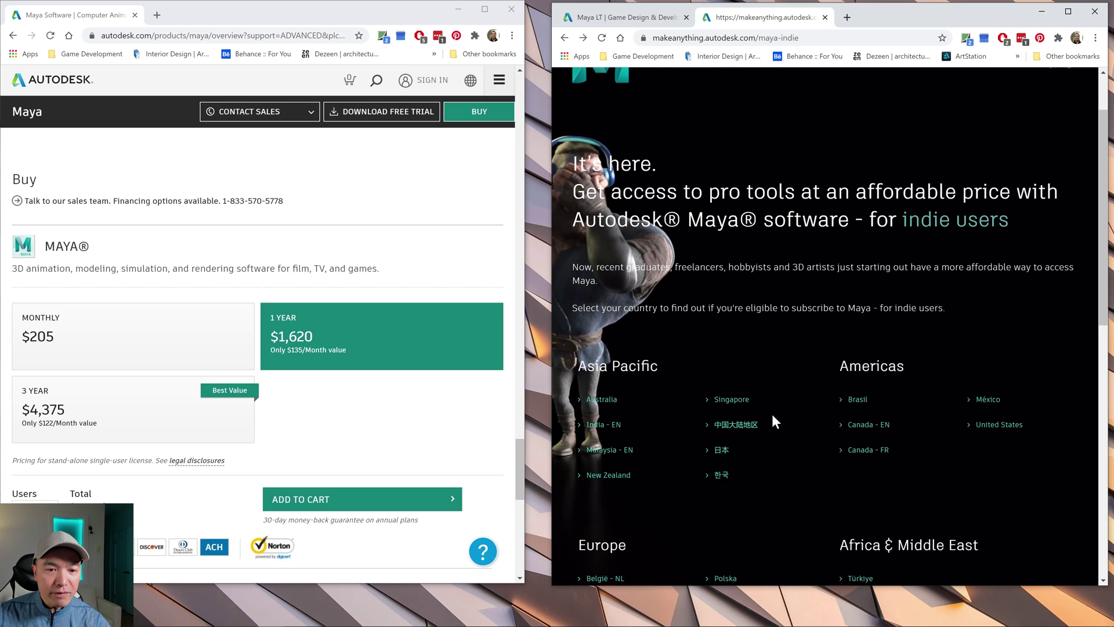
{"action": "left_click", "coordinate": [992, 427]}
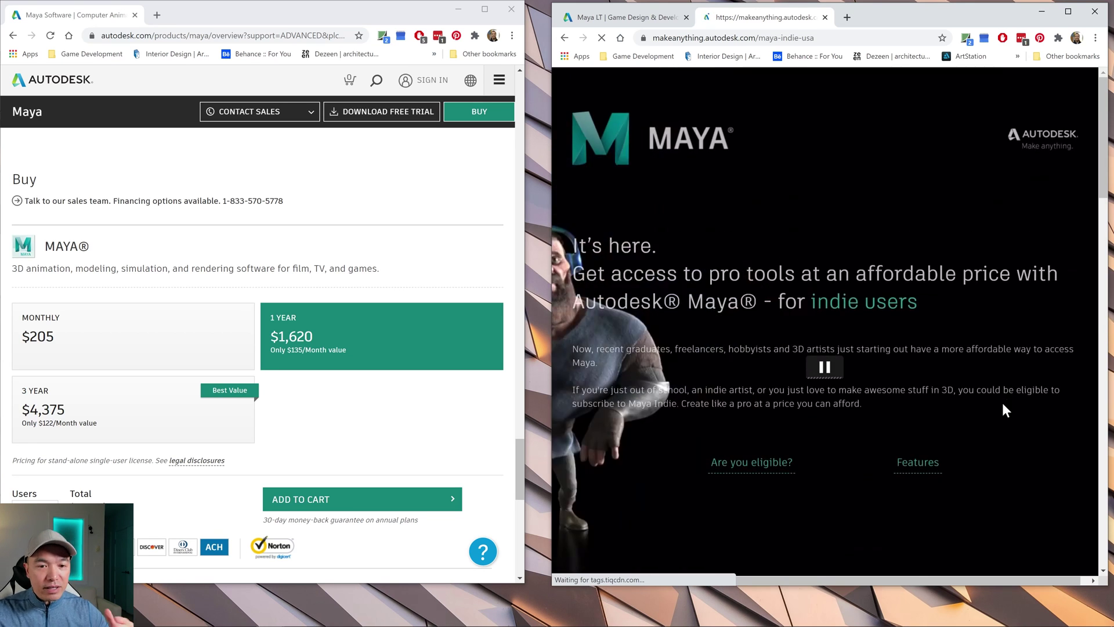
{"action": "left_click", "coordinate": [752, 468]}
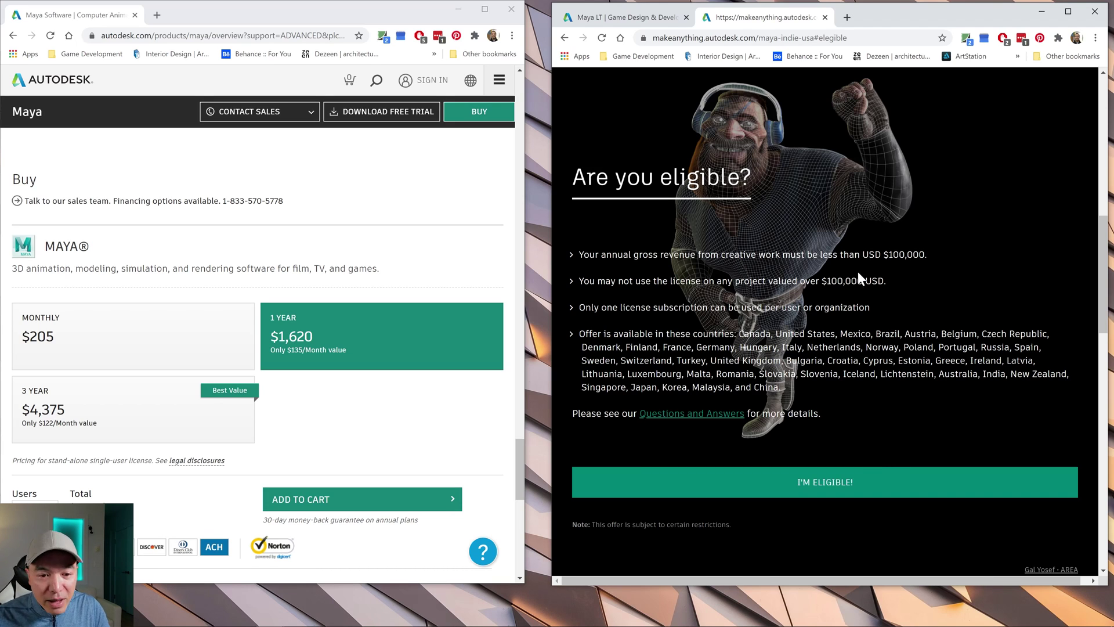
Step: Confirm Maya Indie eligibility, putting the $265.00 one-year subscription in the cart on the U.S. site
{"action": "left_click", "coordinate": [823, 482]}
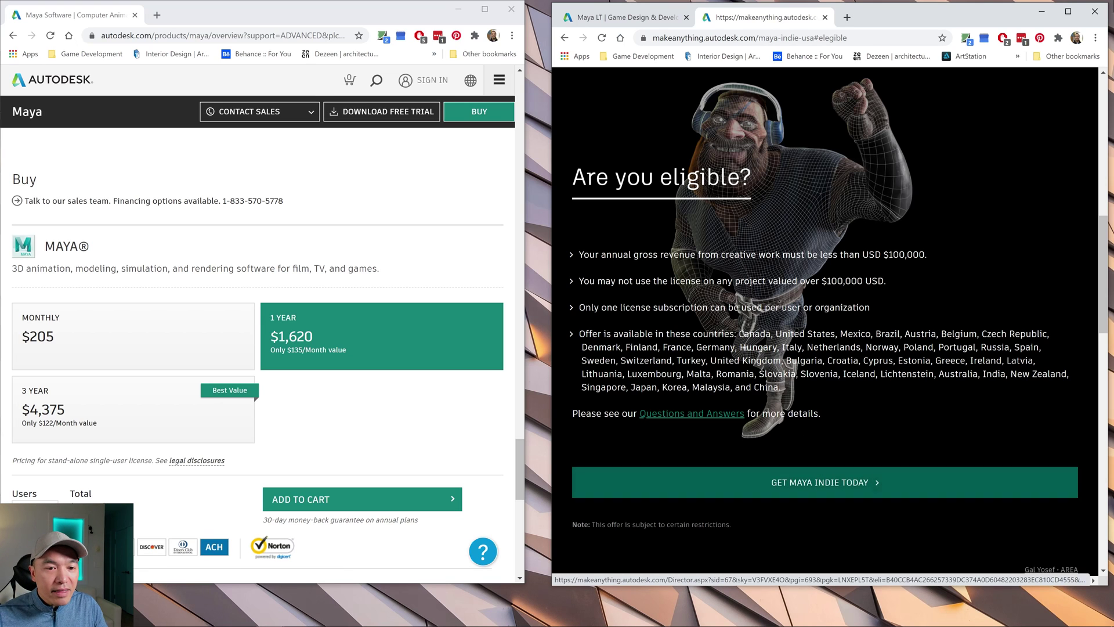
{"action": "left_click", "coordinate": [1068, 12]}
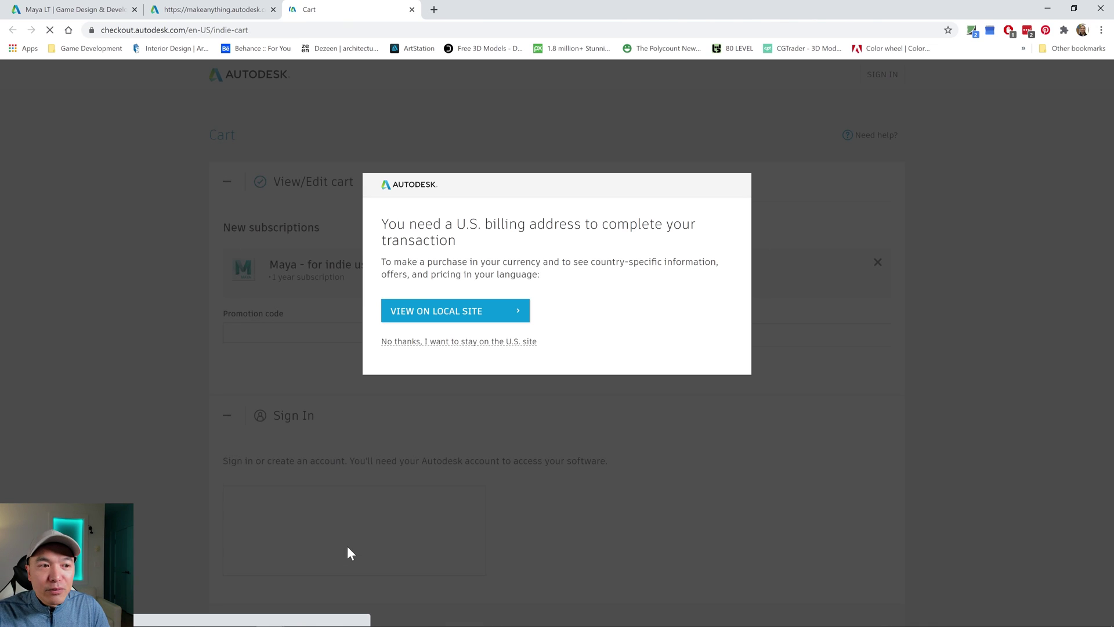
{"action": "left_click", "coordinate": [416, 343]}
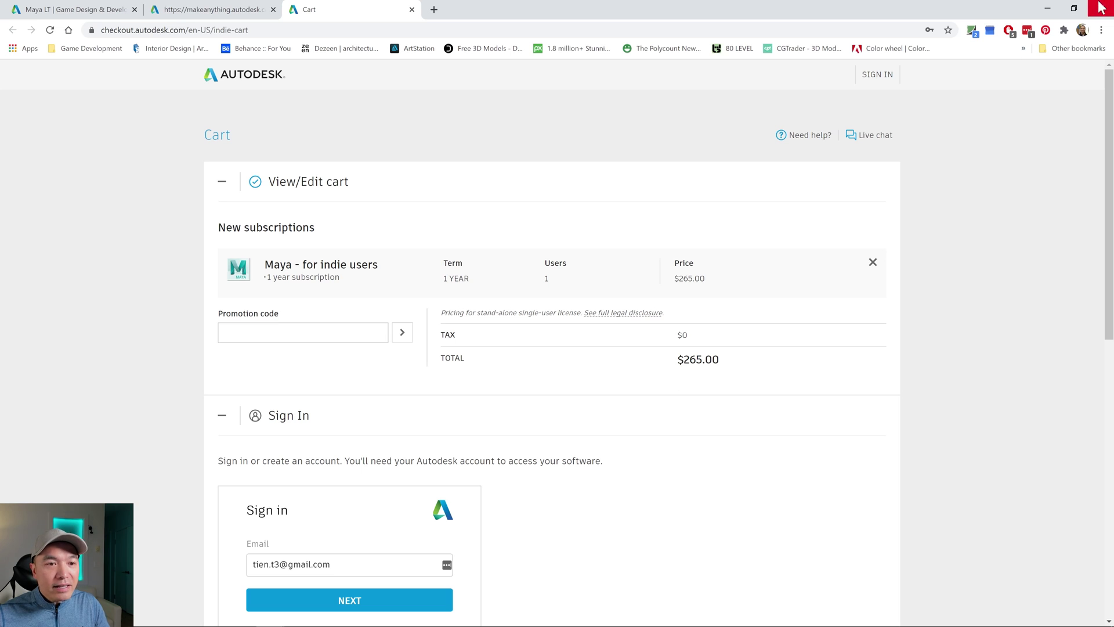
{"action": "left_click", "coordinate": [1075, 8]}
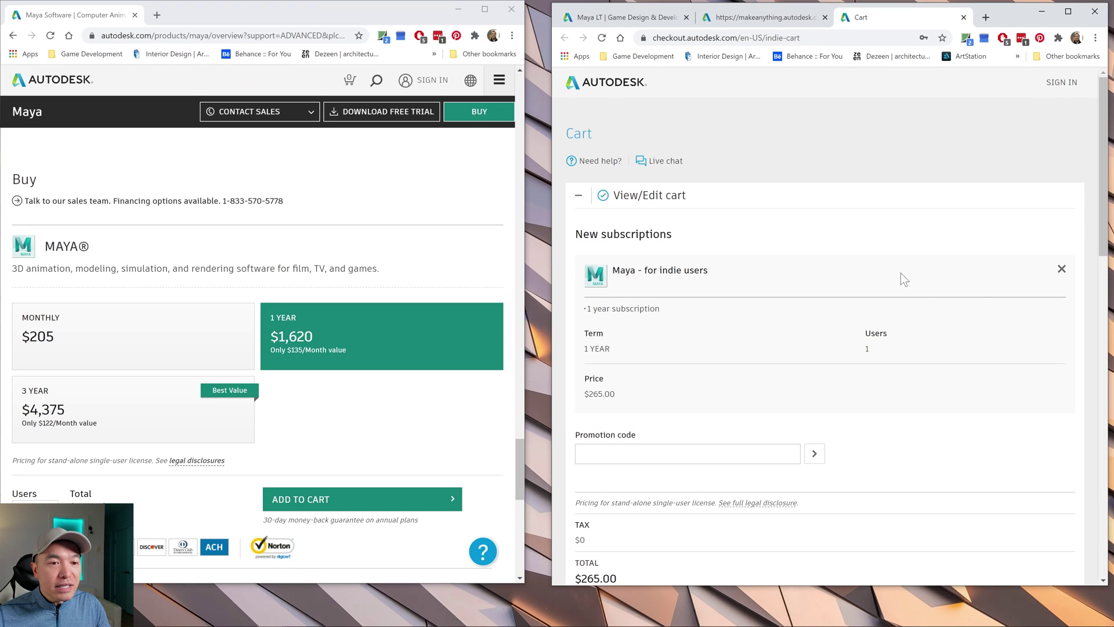
{"action": "scroll", "coordinate": [883, 341], "scroll_direction": "down", "scroll_amount": 1}
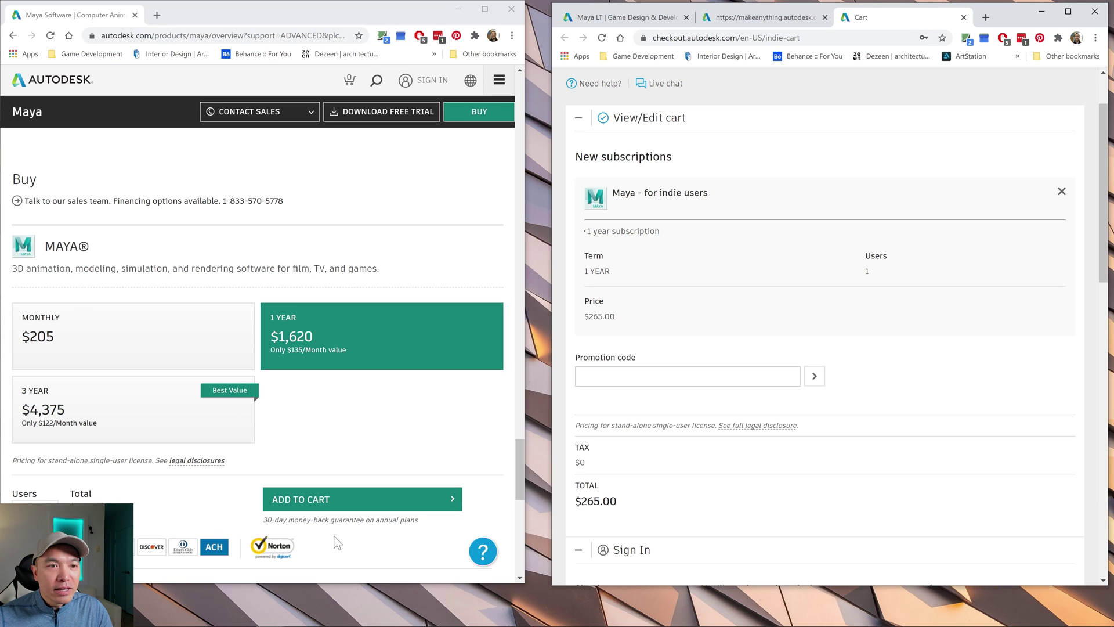
Step: Maximize the Maya page and open its free trial dialog (Windows, Linux, Mac OS X, 4 GB)
{"action": "left_click", "coordinate": [485, 9]}
{"action": "left_click", "coordinate": [485, 10]}
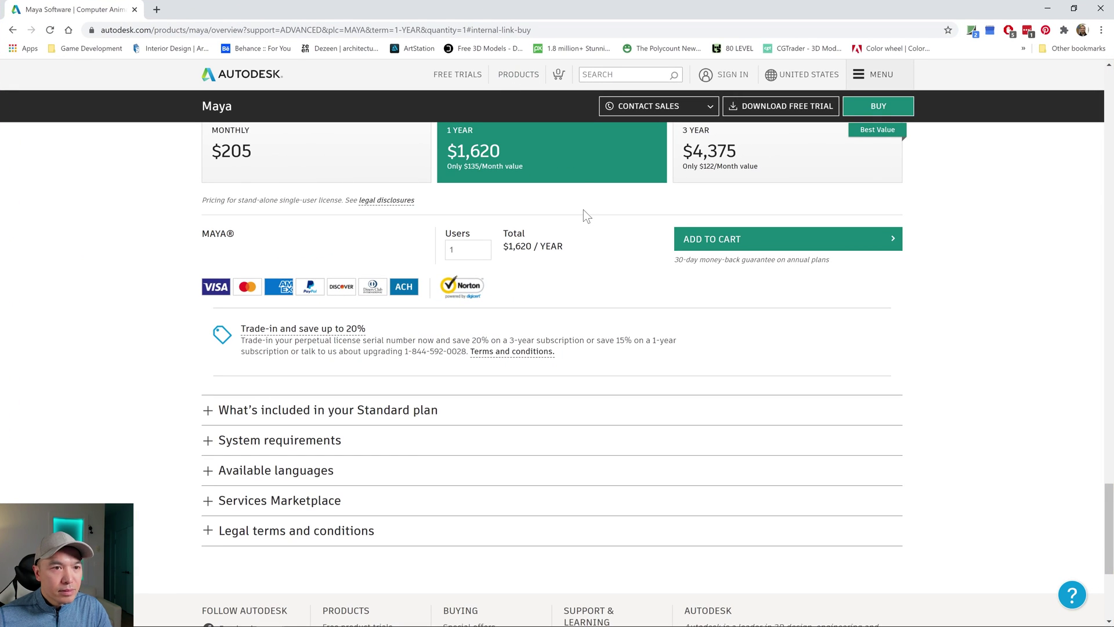
{"action": "scroll", "coordinate": [579, 211], "scroll_direction": "up", "scroll_amount": 20}
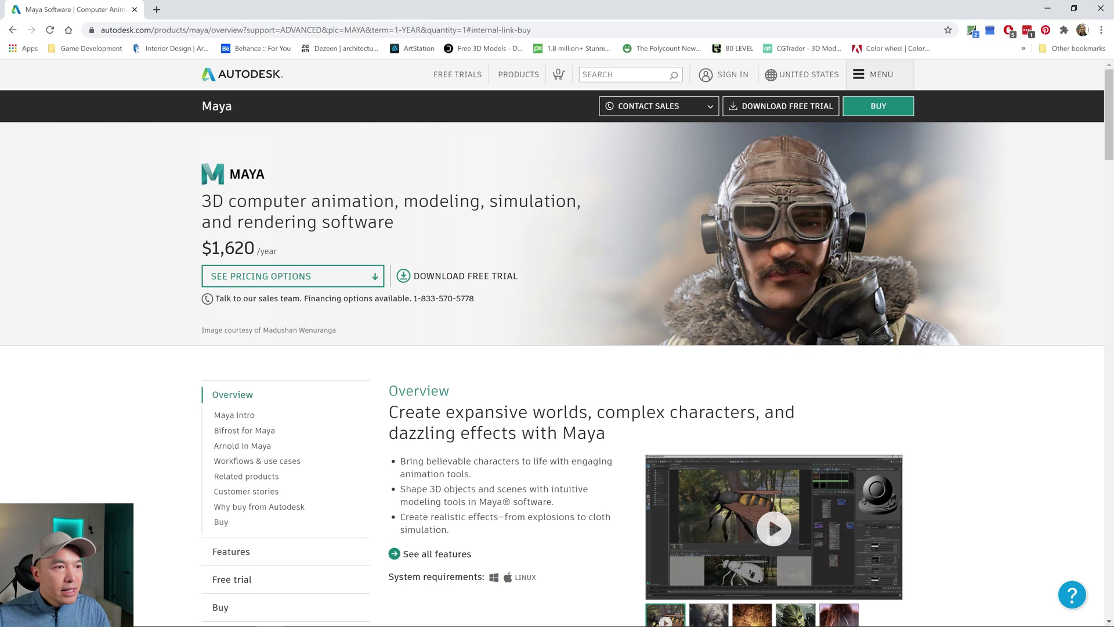
{"action": "left_click", "coordinate": [494, 280]}
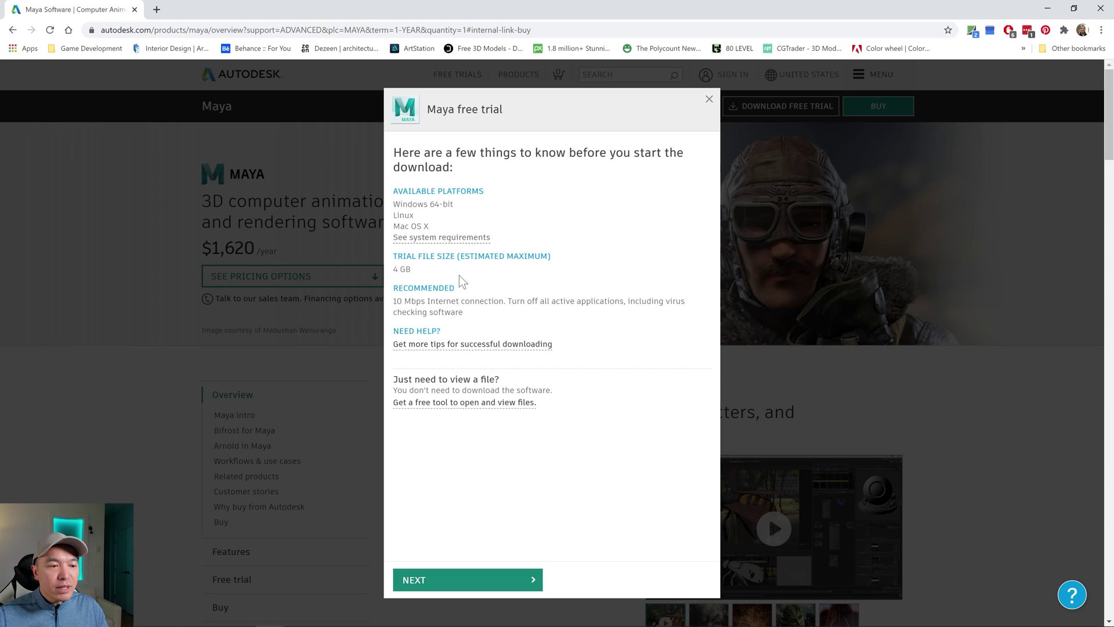
Step: Set the Maya trial for a business user on Windows 64-bit in English
{"action": "left_click", "coordinate": [512, 583]}
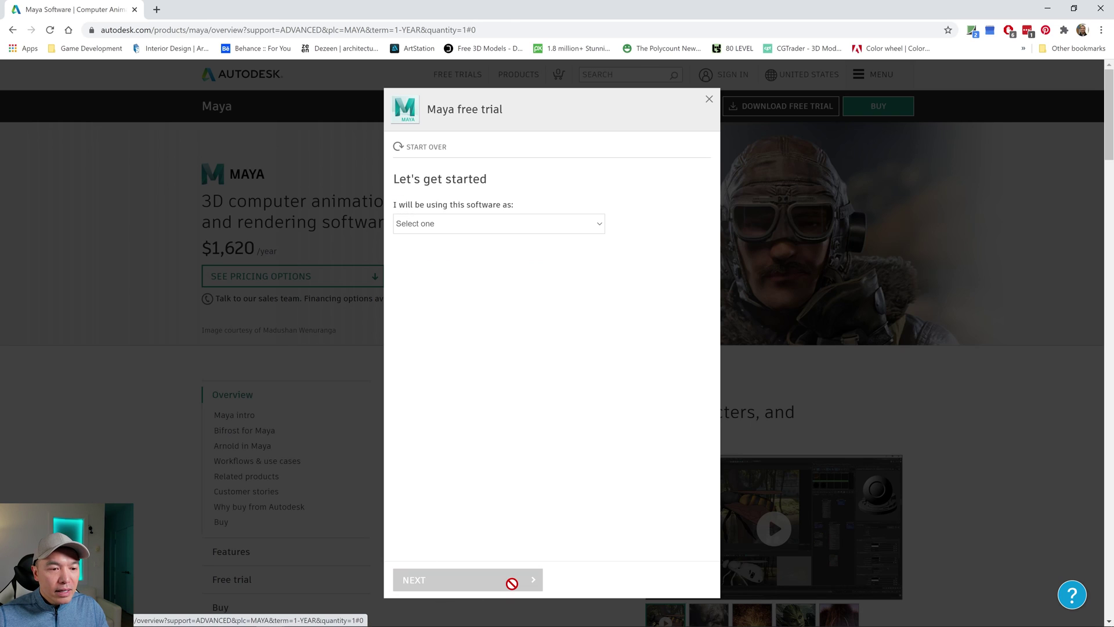
{"action": "left_click", "coordinate": [448, 232]}
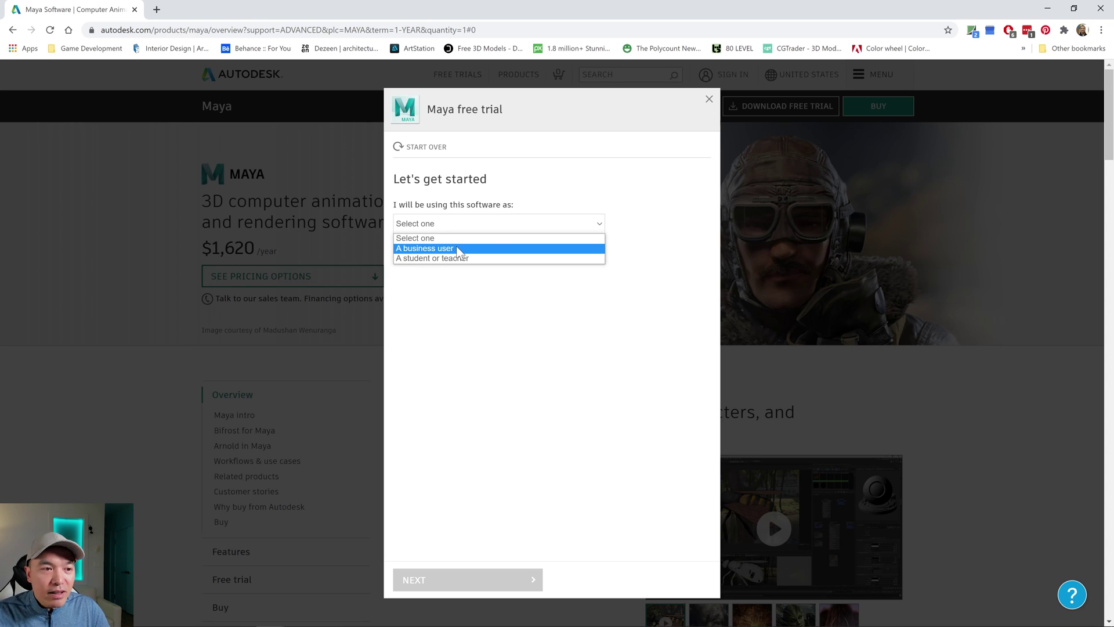
{"action": "left_click", "coordinate": [451, 247]}
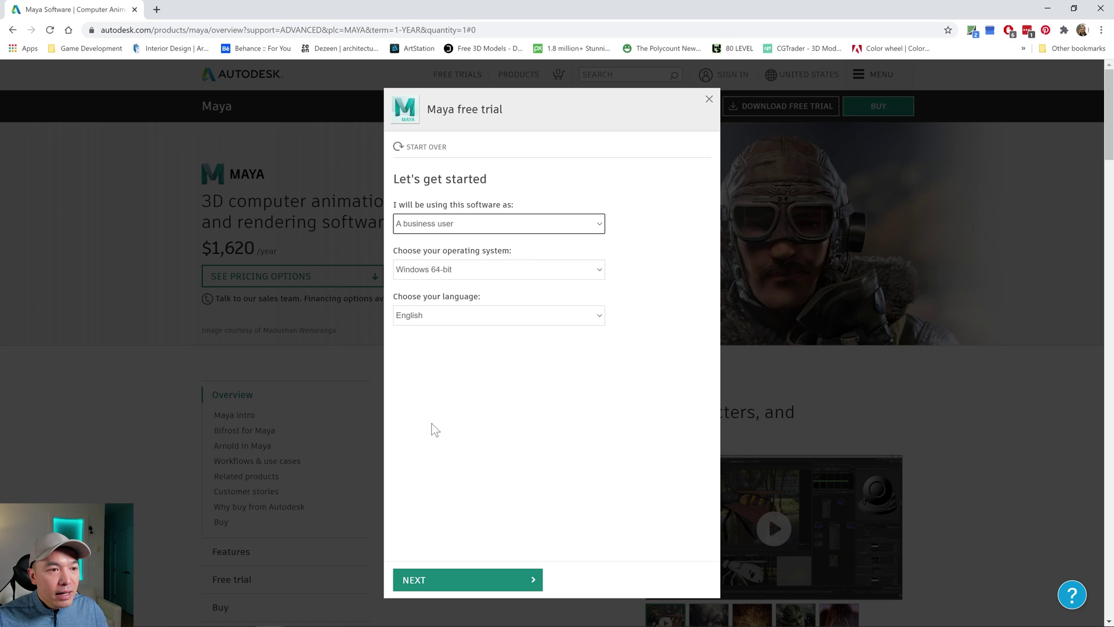
Step: Sign in with the account e-mail and password, stay signed in, and begin the trial download
{"action": "left_click", "coordinate": [436, 579]}
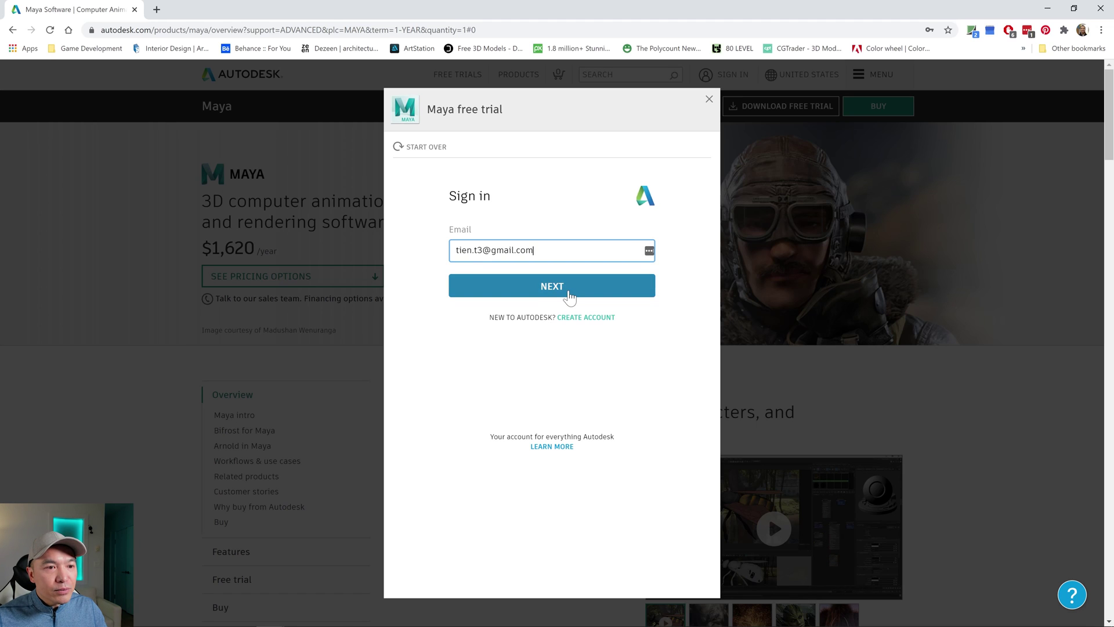
{"action": "left_click", "coordinate": [550, 290]}
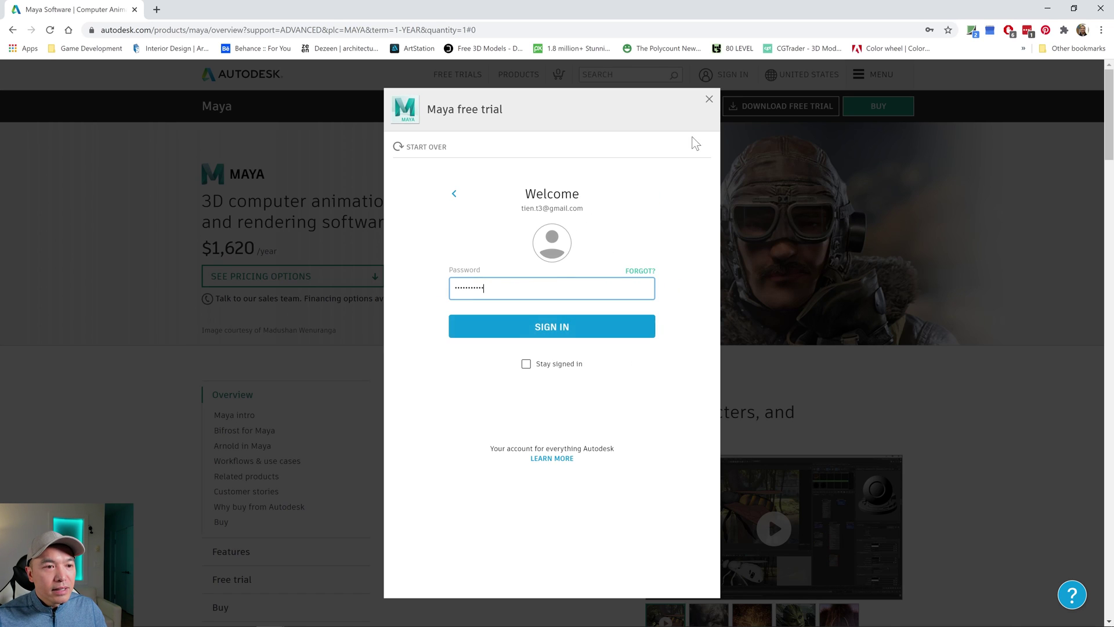
{"action": "left_click", "coordinate": [526, 364]}
{"action": "left_click", "coordinate": [552, 326]}
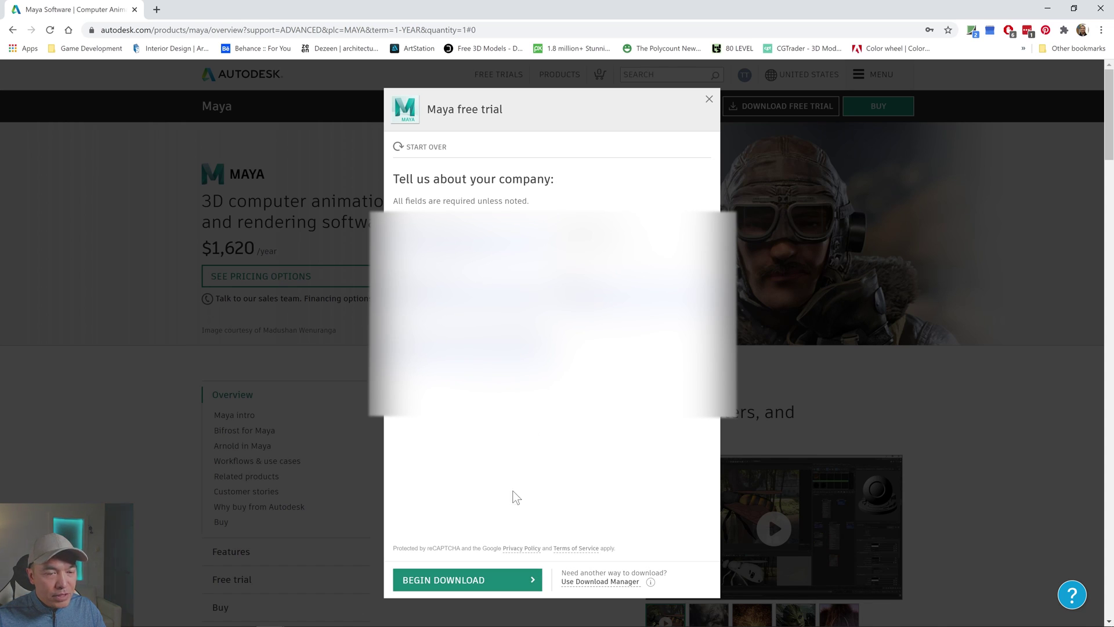
{"action": "left_click", "coordinate": [478, 582]}
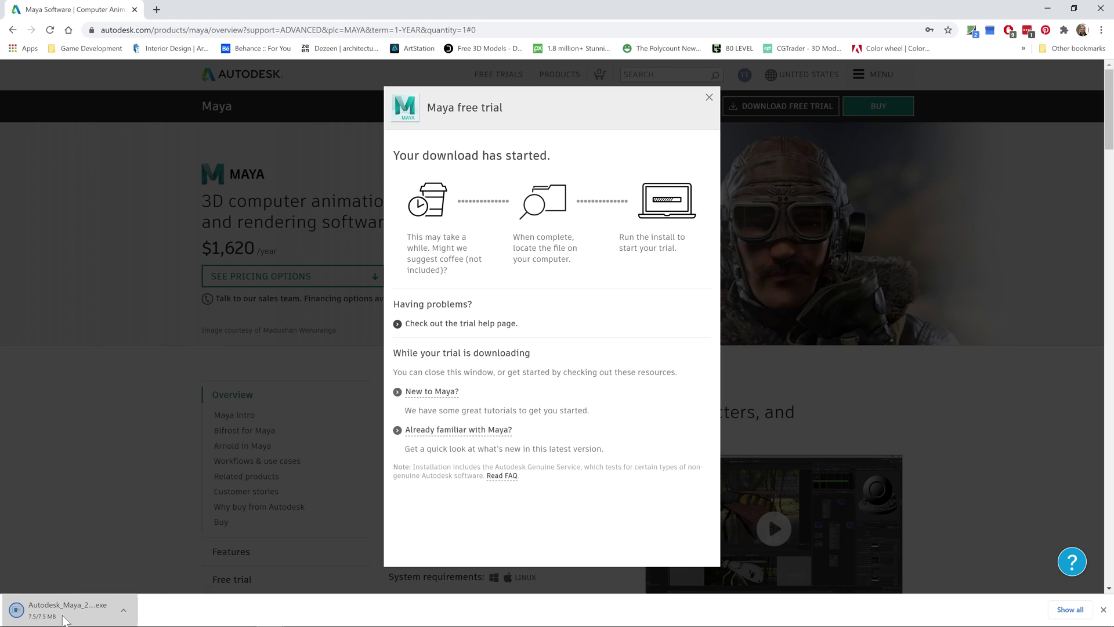
Step: Run the downloaded installer, accept the licence and keep the C:\Program Files\Autodesk location
{"action": "left_click", "coordinate": [65, 611]}
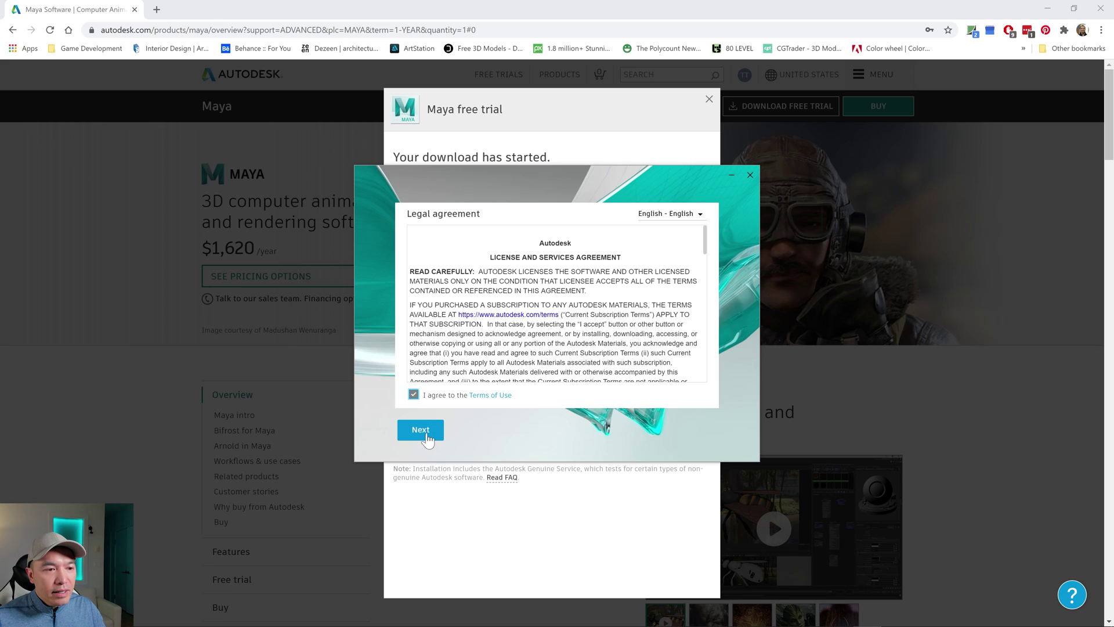
{"action": "left_click", "coordinate": [429, 441]}
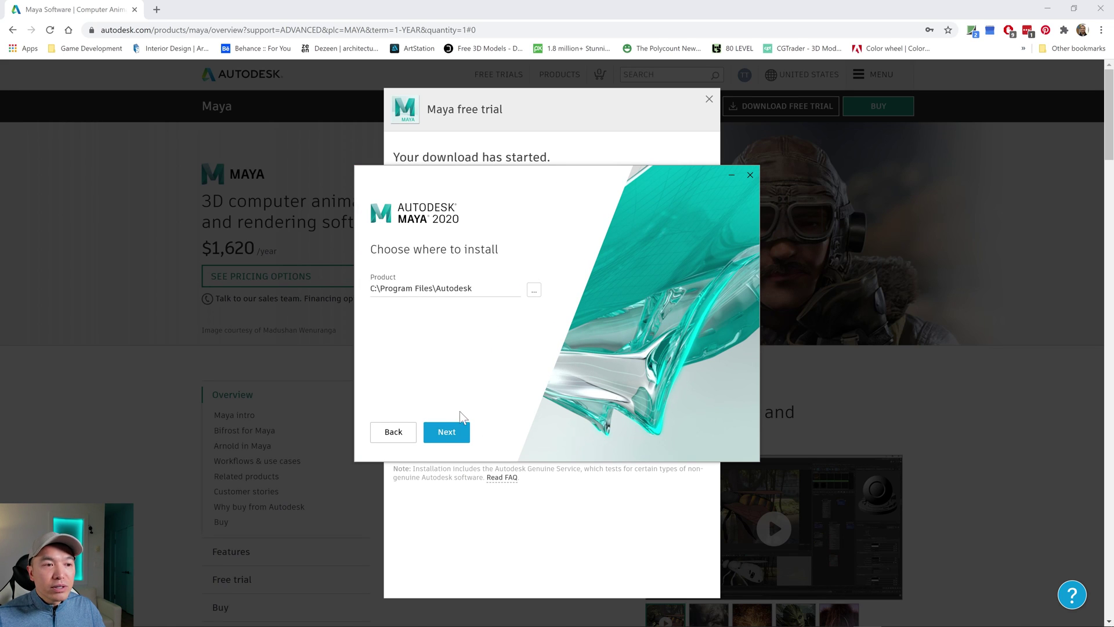
{"action": "left_click", "coordinate": [456, 437]}
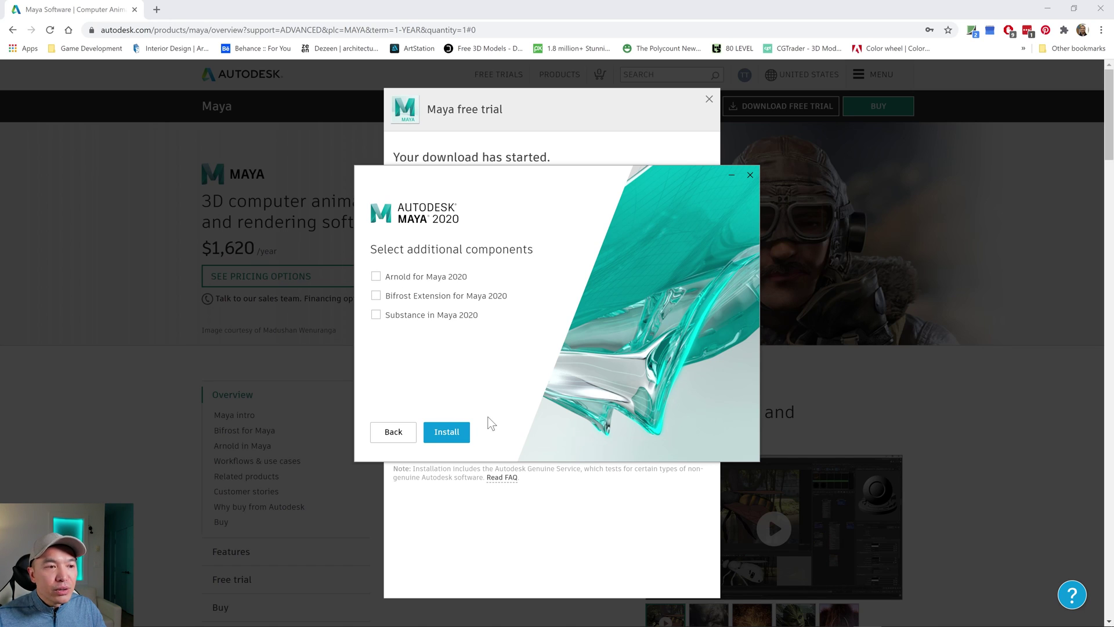
Step: Include Arnold, Bifrost and Substance, and install Maya 2020
{"action": "left_click", "coordinate": [376, 276]}
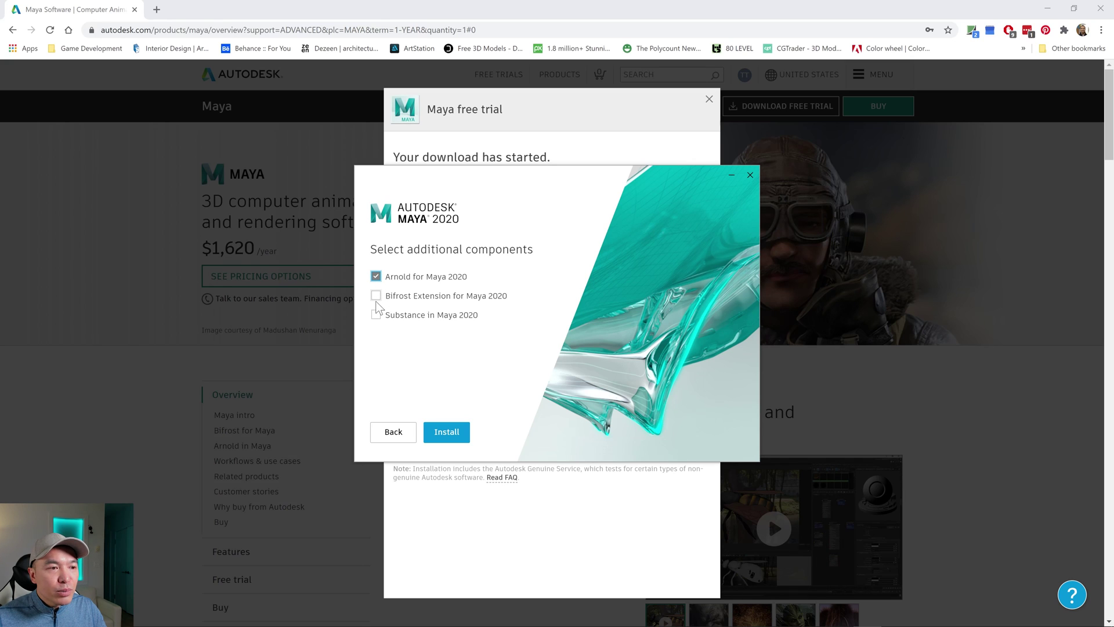
{"action": "left_click", "coordinate": [376, 297]}
{"action": "left_click", "coordinate": [376, 315]}
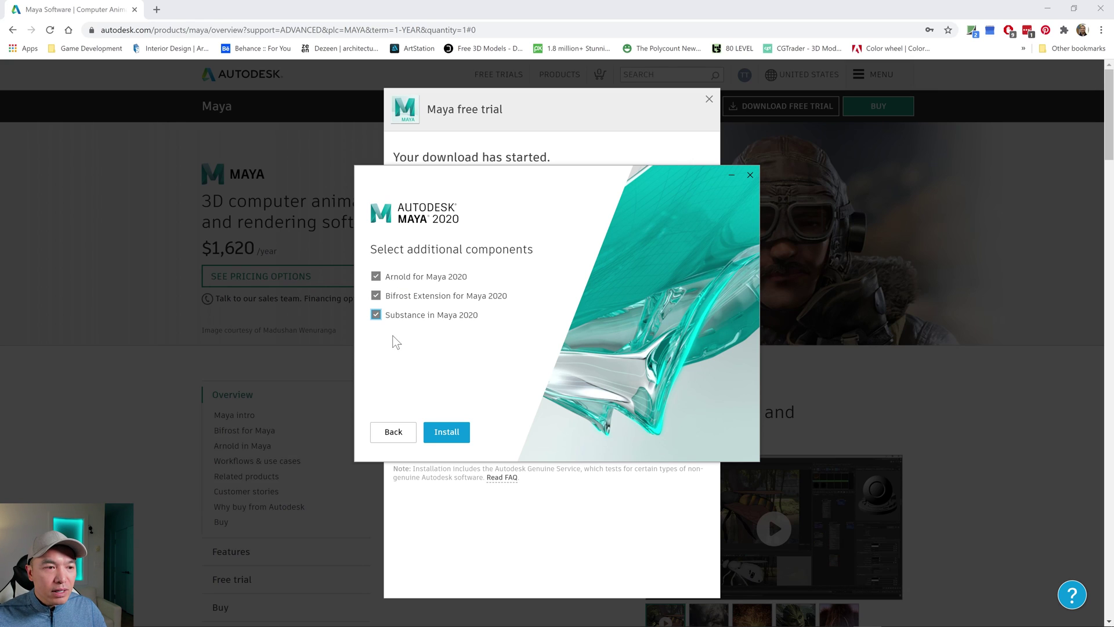
{"action": "left_click", "coordinate": [450, 436]}
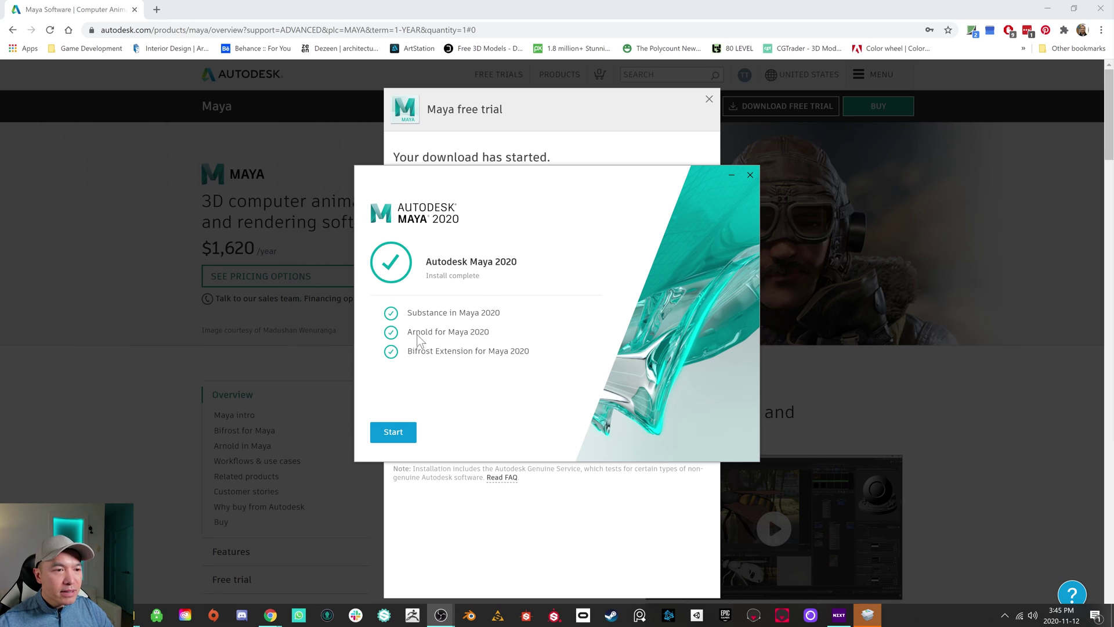
Step: Launch the newly installed Maya 2020 and get past the license type prompt
{"action": "left_click", "coordinate": [395, 437]}
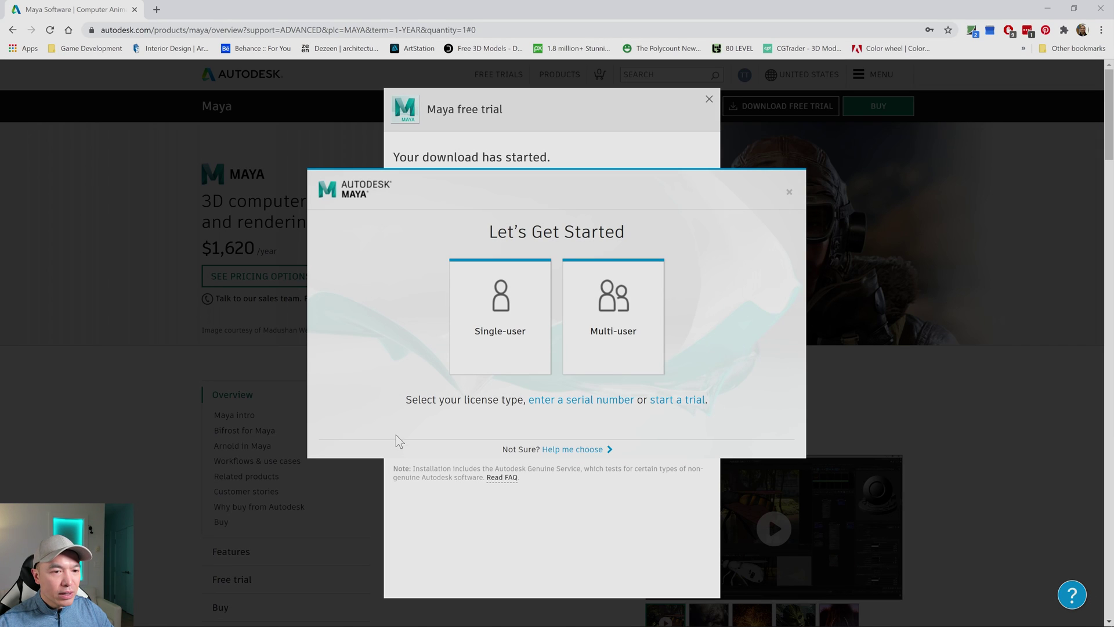
{"action": "left_click", "coordinate": [672, 405]}
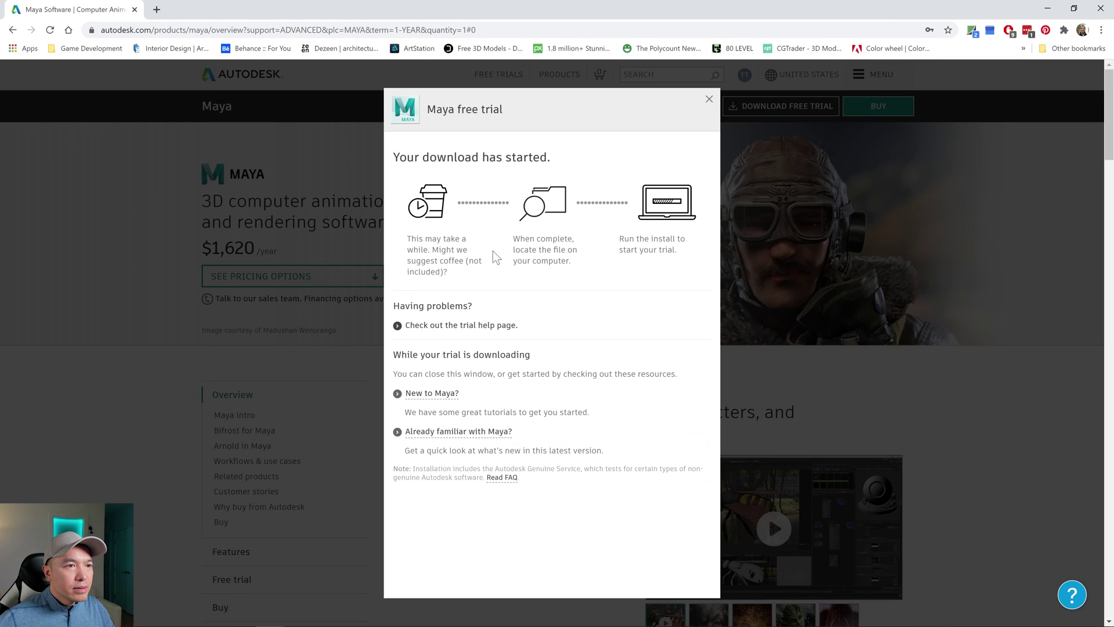